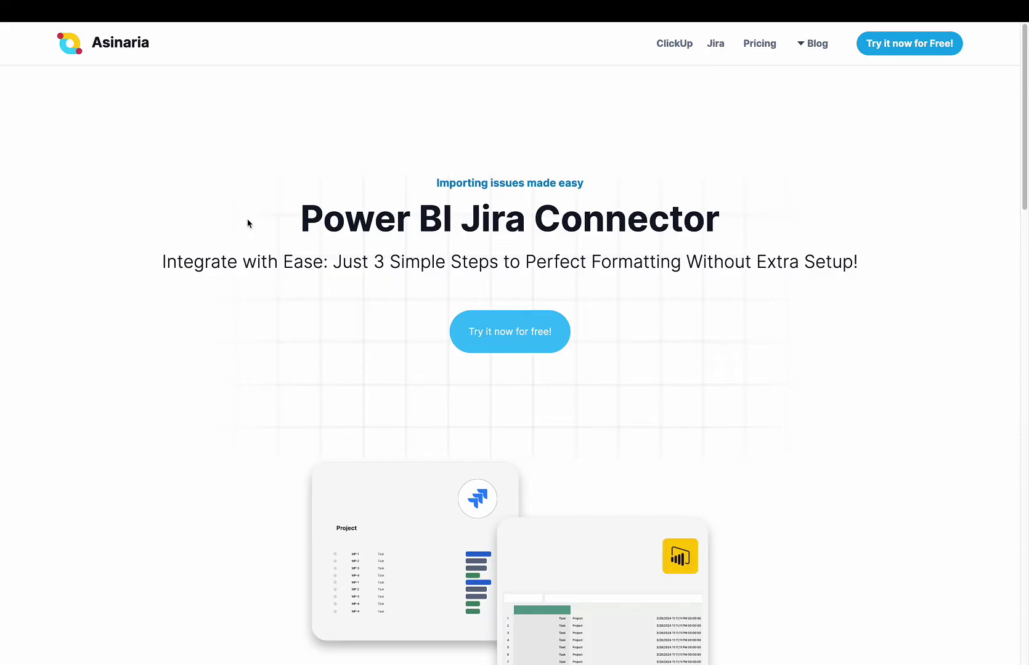
scroll(366, 238, down, 1)
scroll(365, 238, down, 2)
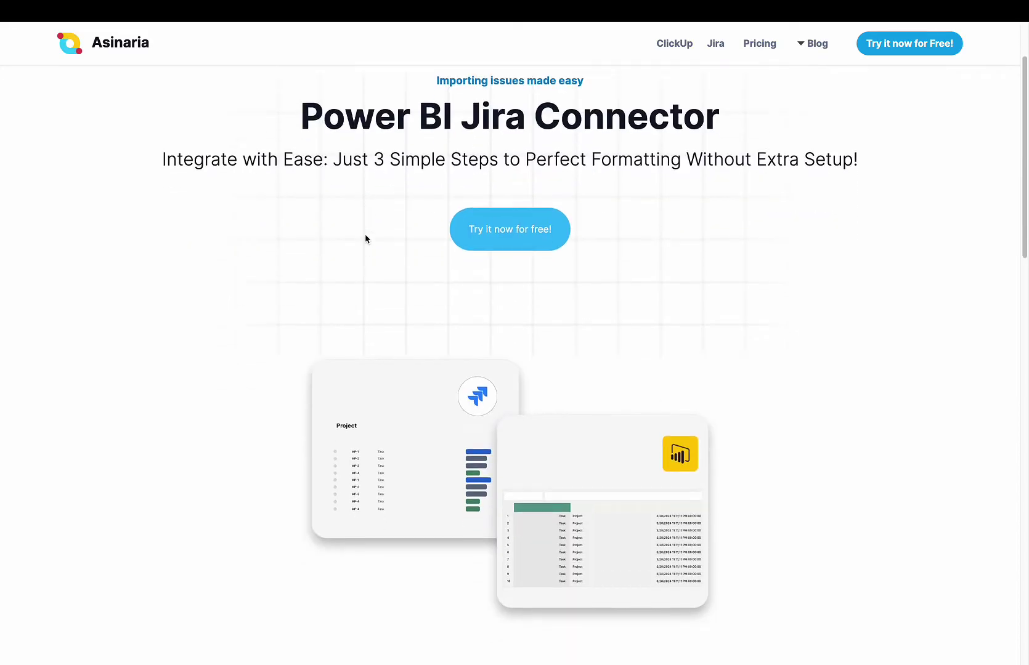
scroll(366, 238, down, 2)
scroll(366, 239, down, 2)
scroll(366, 238, down, 2)
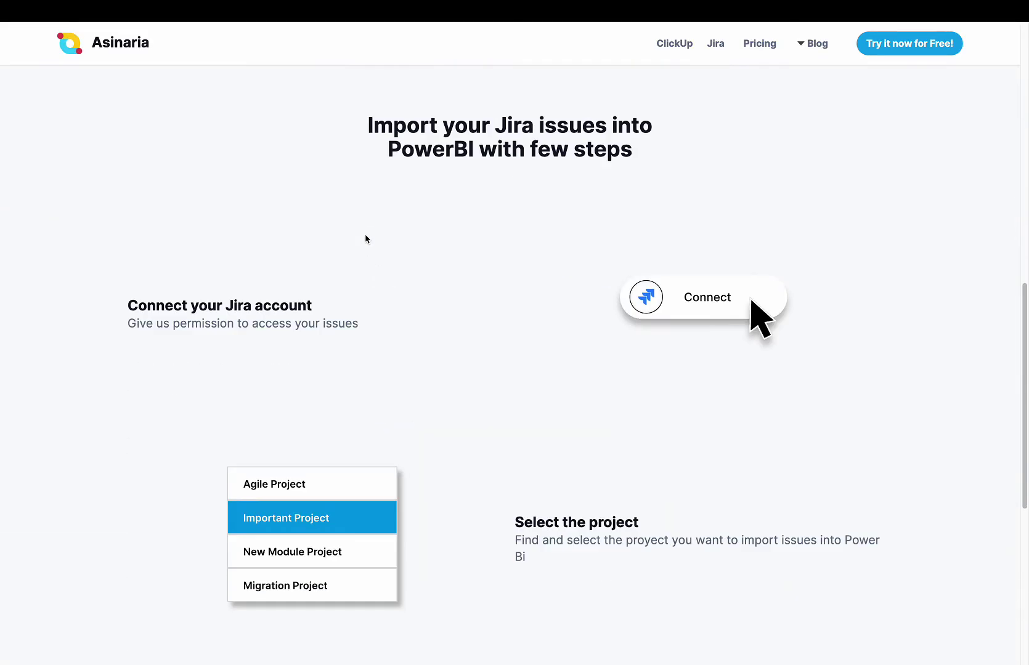
scroll(365, 239, down, 3)
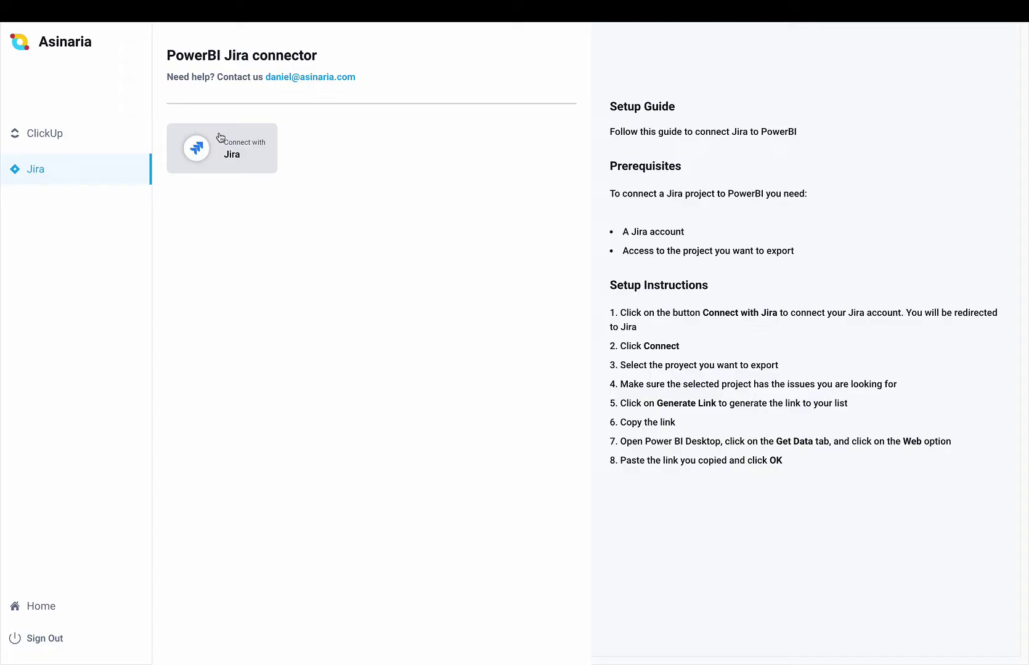
- Authorize the Jira account in the connector, select Main Project, and select its generated issues link
click(220, 137)
click(610, 454)
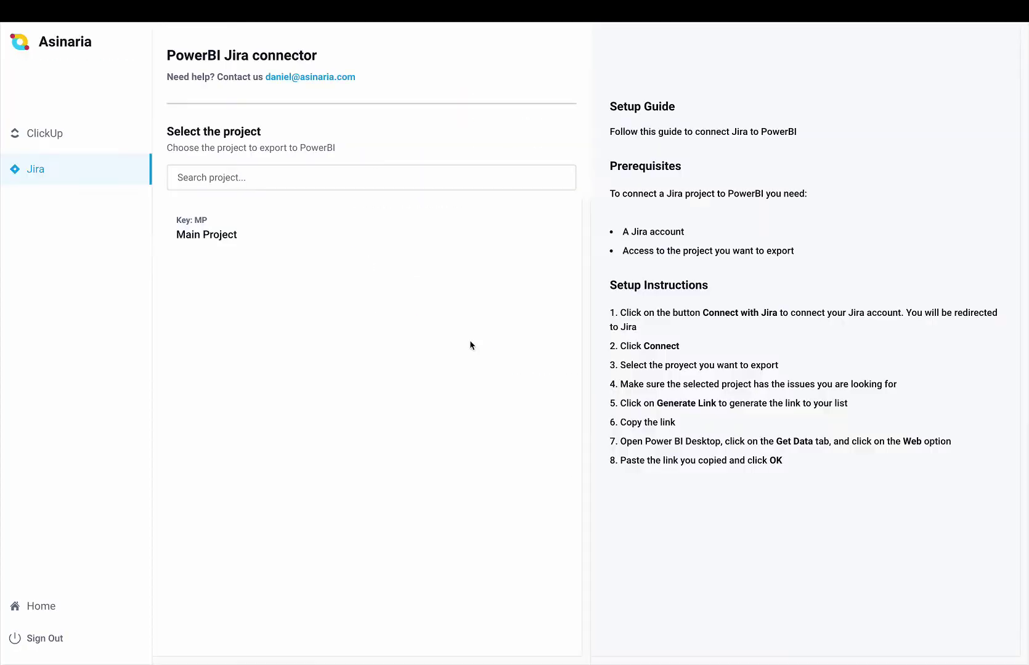
click(273, 226)
triple_click(490, 583)
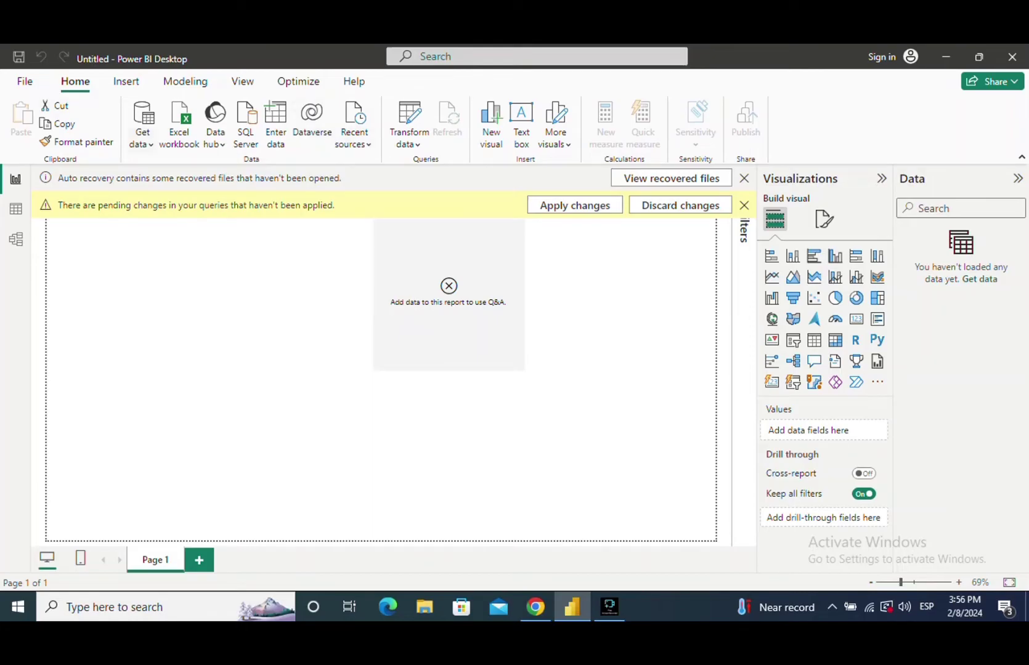
- Start a From Web import in Advanced mode with the Jira REST search URL pasted and YOUR_DOMAIN selected
click(142, 139)
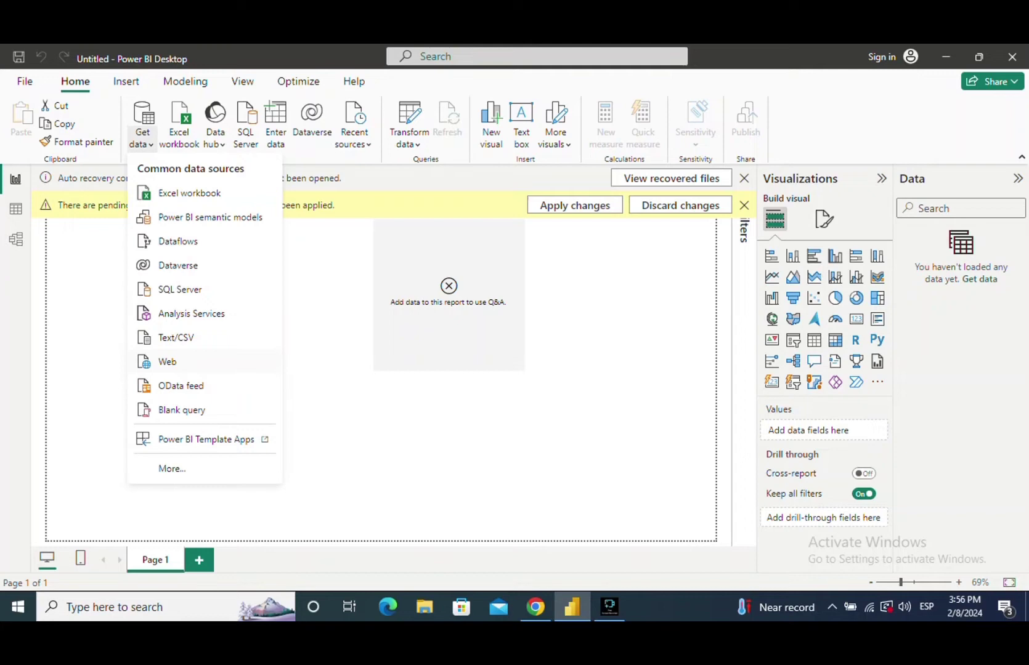
click(265, 362)
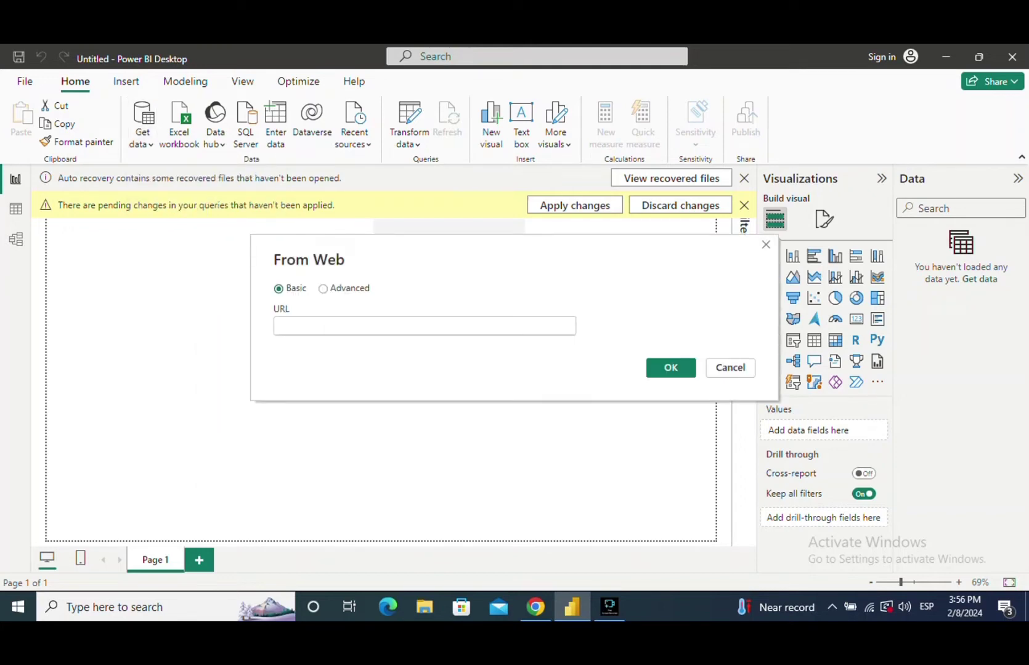
click(323, 287)
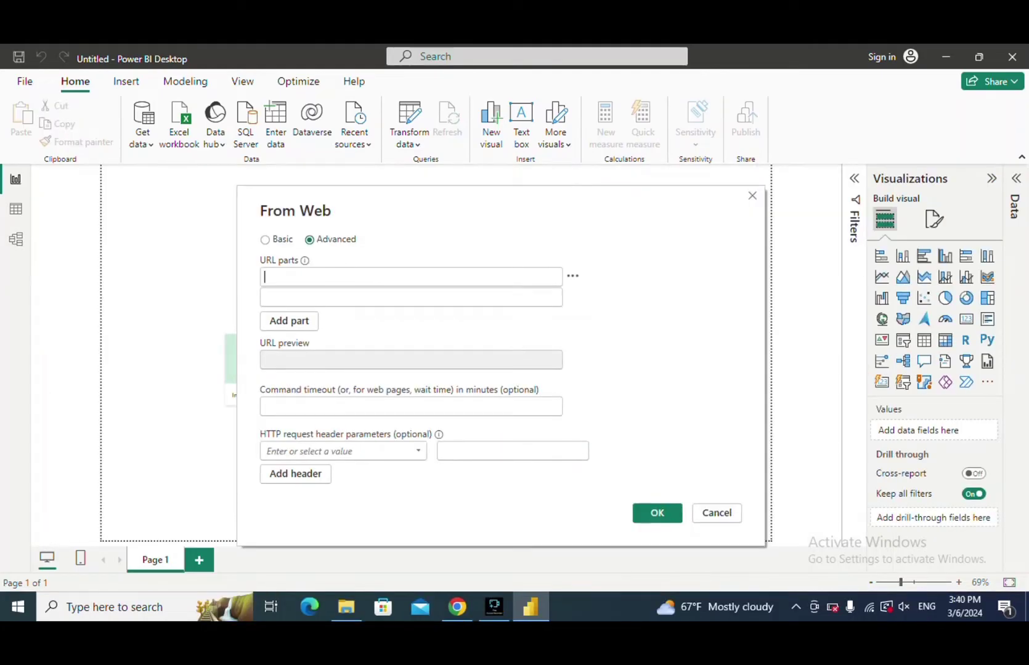
key(ctrl+v)
drag(293, 277, 358, 277)
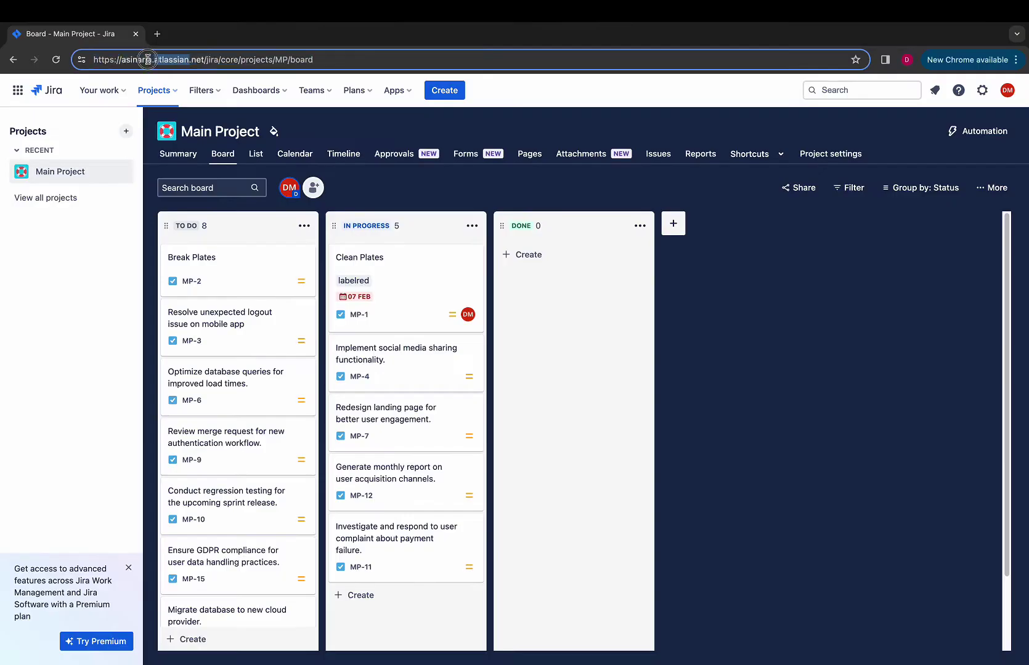
- Replace YOUR_DOMAIN with asinaria from the Jira address, select PROJECT_ID, and view the project key in Details
click(148, 59)
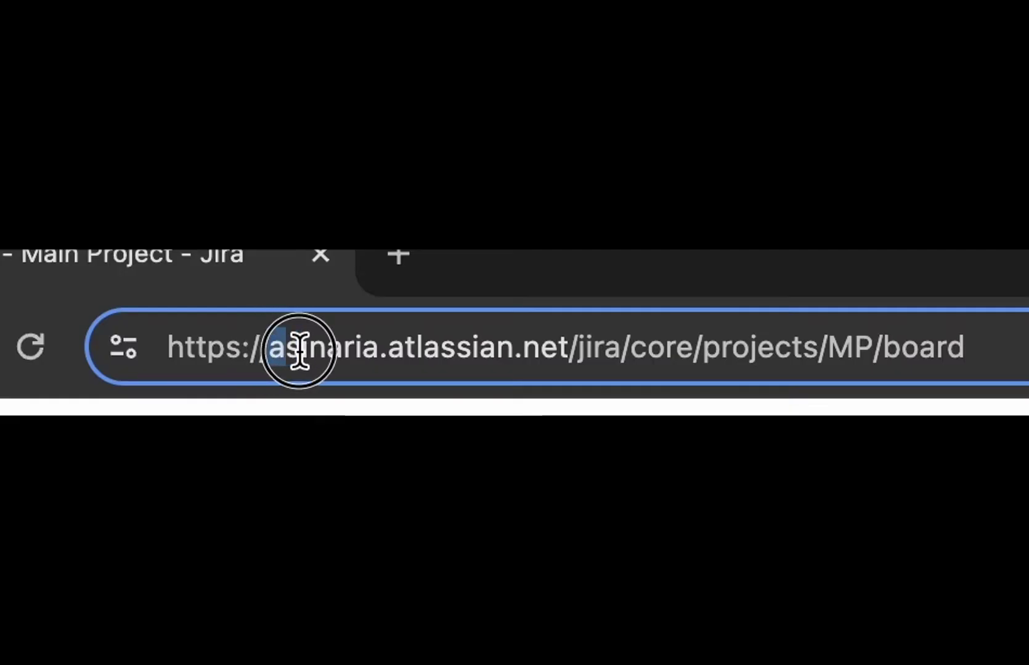
drag(120, 58, 150, 58)
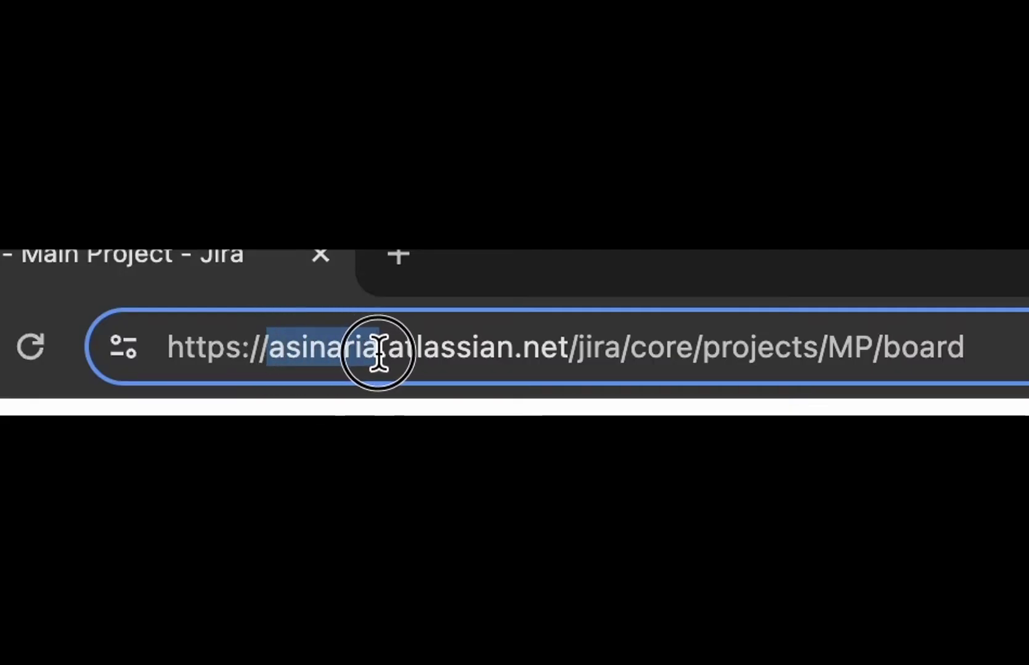
text(asinaria)
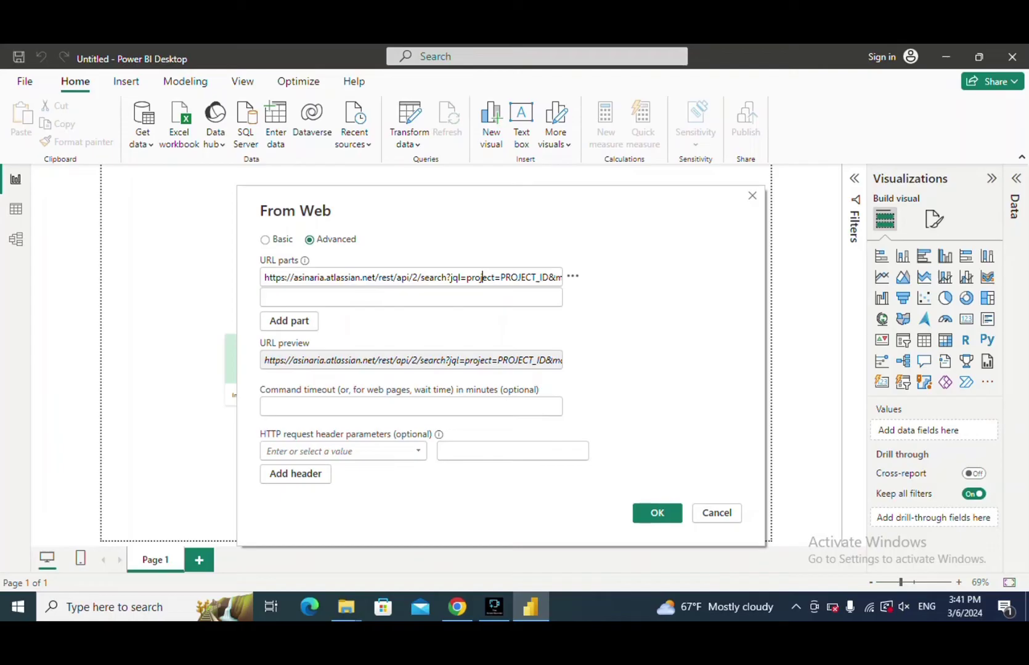
key(shift+Right)
key(shift+Right)
key(shift+Right)
key(shift+Right)
key(shift+Right)
key(shift+Right)
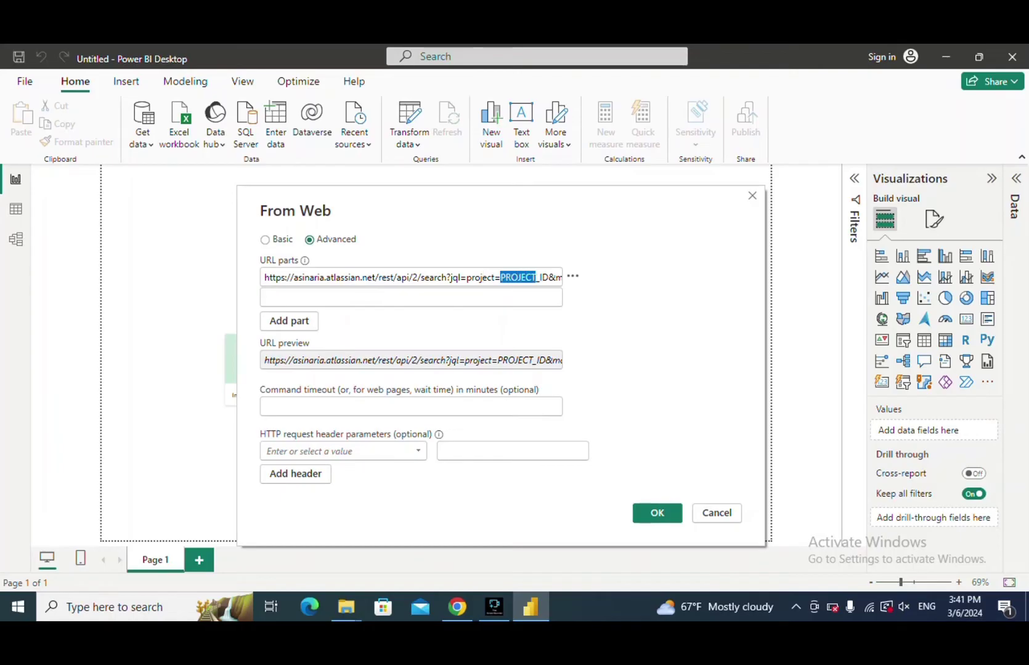
key(shift+Right)
key(shift+Right)
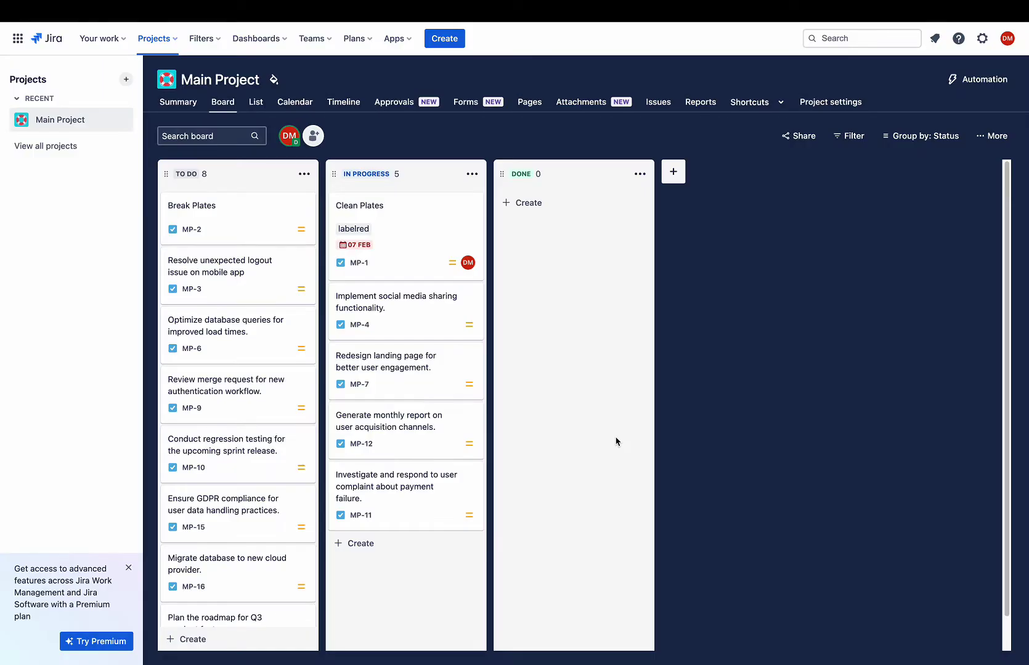
click(827, 108)
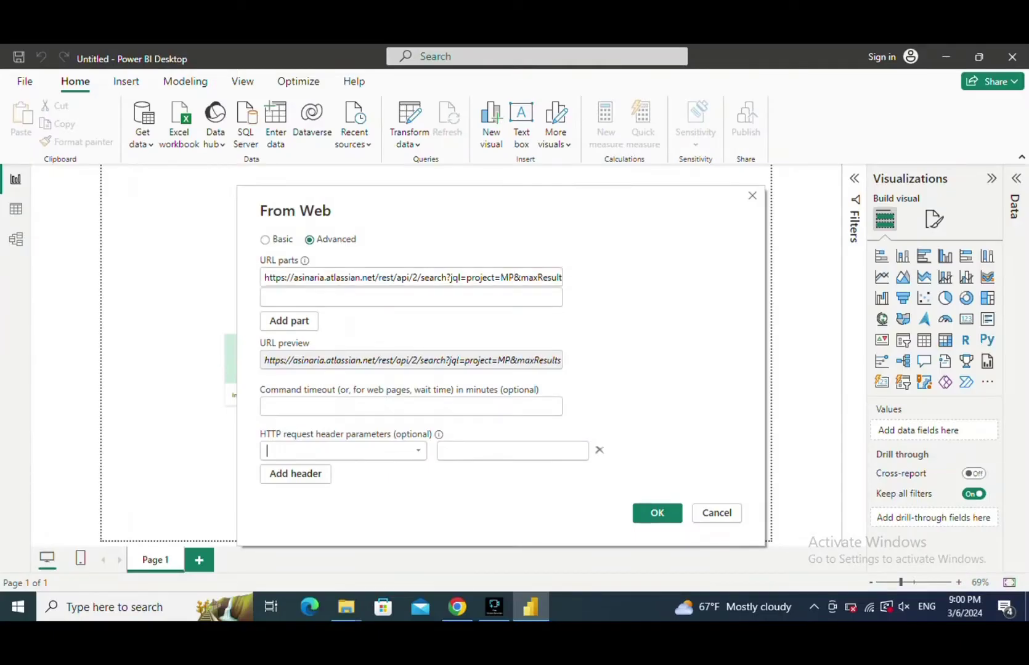
text(Authoriz)
text(atio)
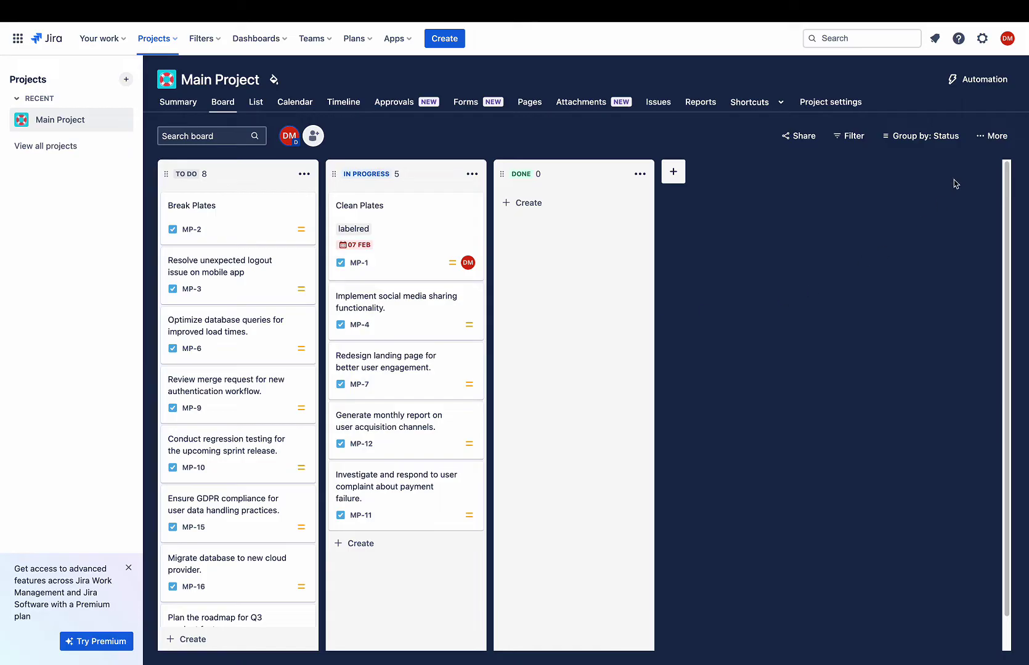
- Create an Atlassian API token labelled powerbi from Security settings and copy it to the clipboard
click(1005, 40)
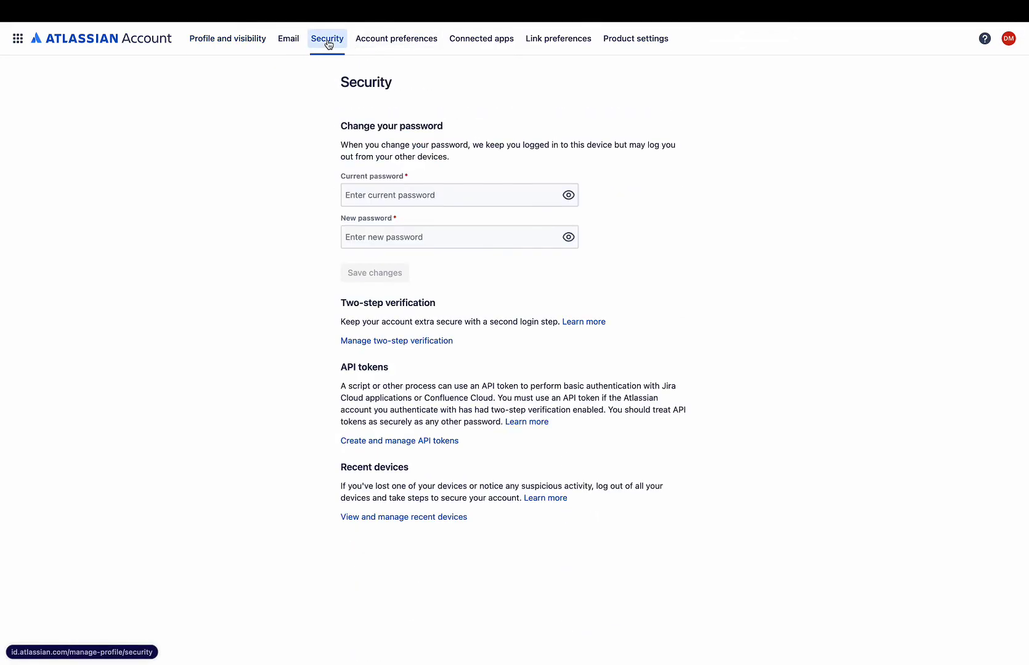
click(367, 441)
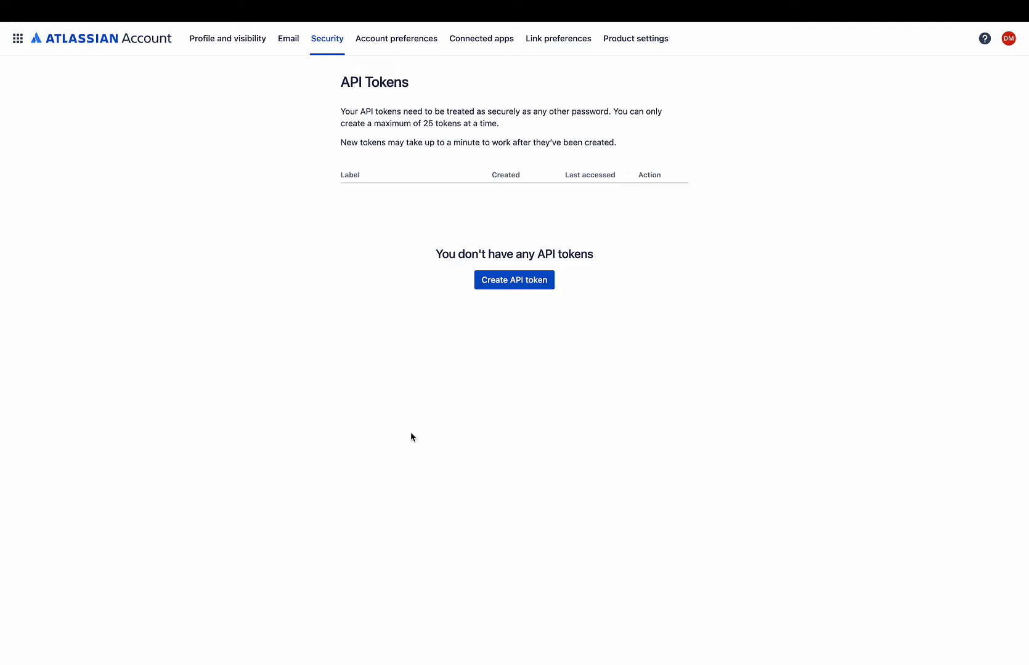
click(516, 292)
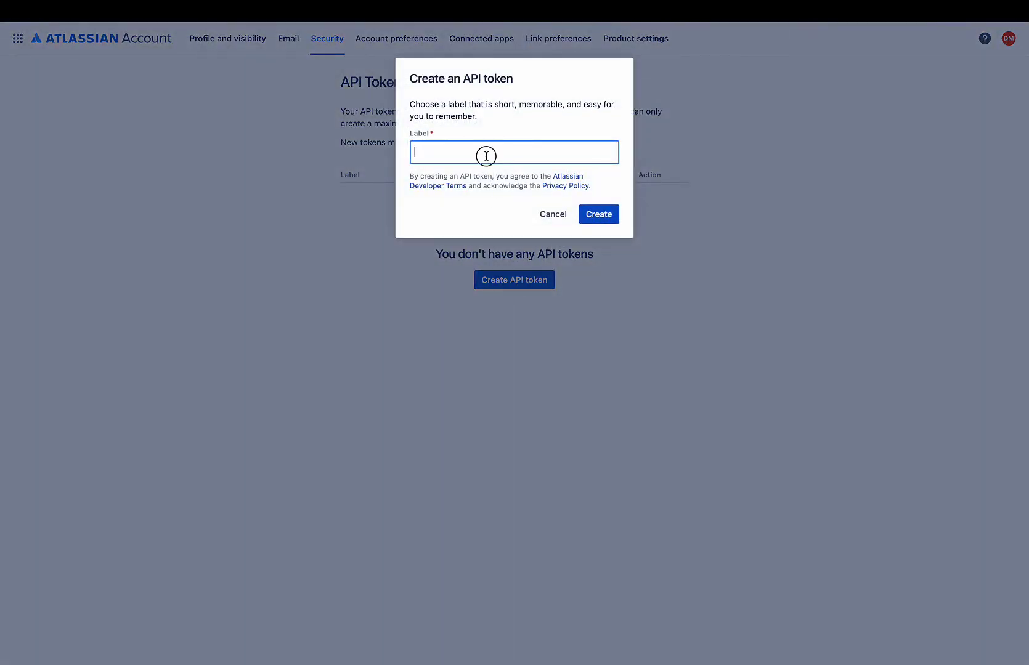
text(powerbi)
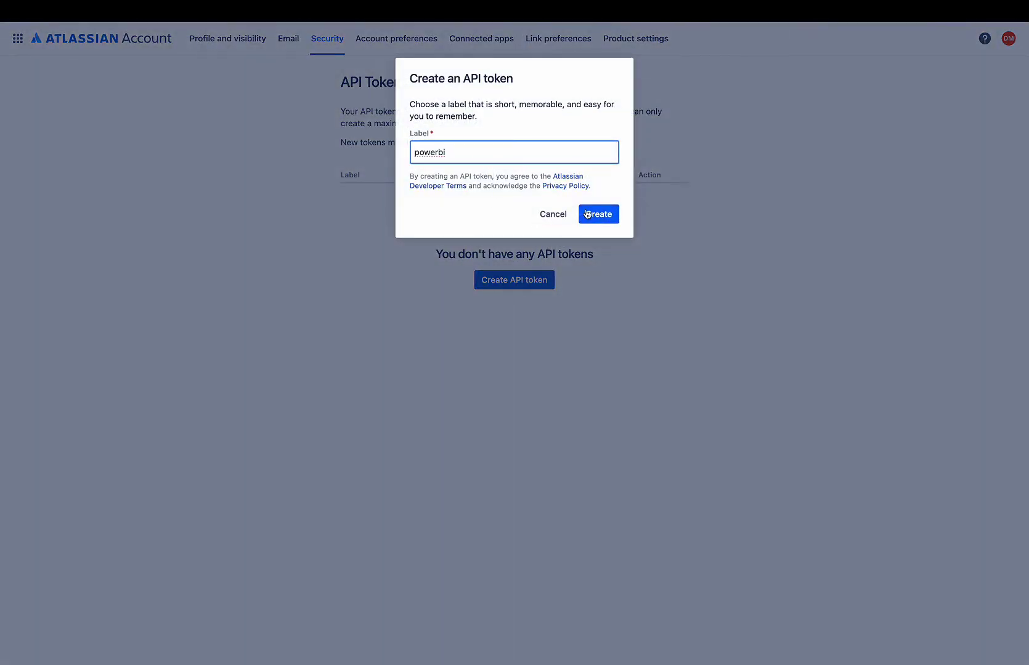
click(587, 213)
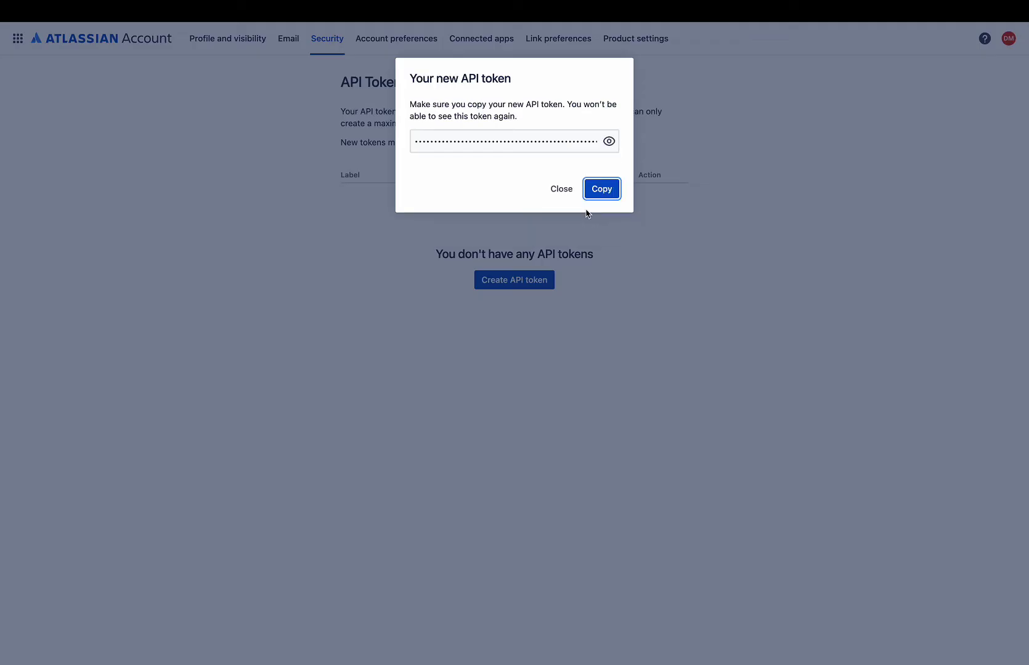
click(596, 191)
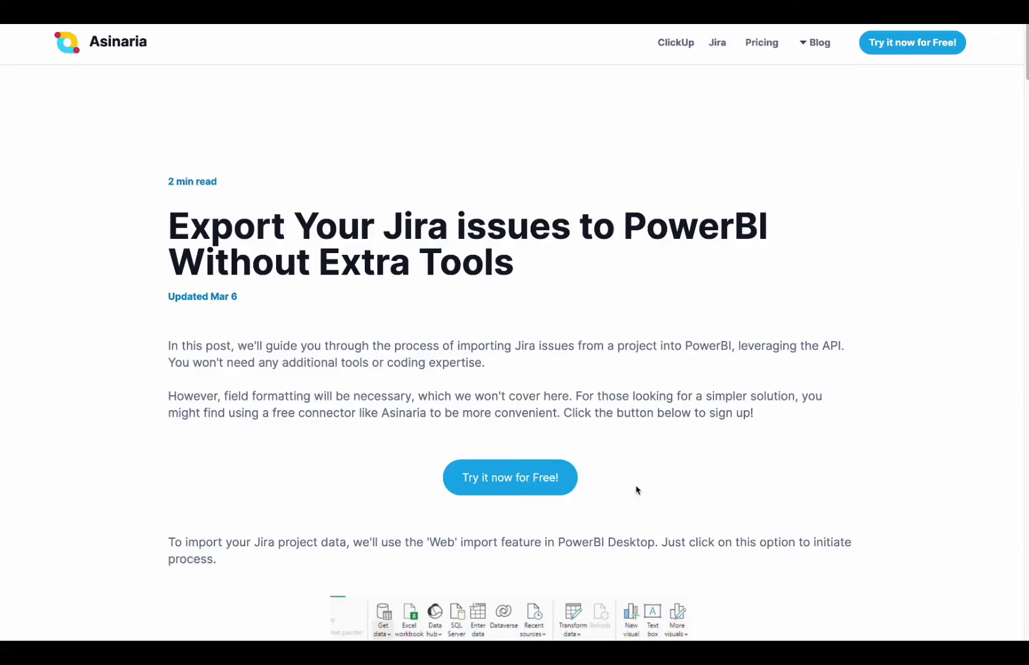
scroll(636, 490, down, 10)
scroll(636, 491, down, 10)
scroll(635, 491, down, 10)
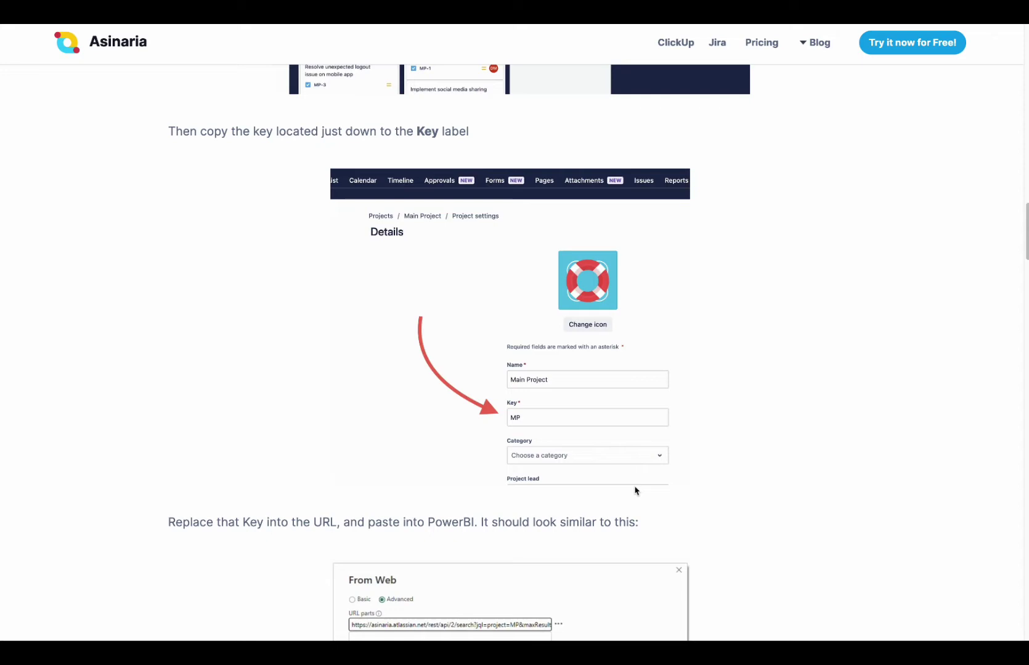
scroll(635, 492, down, 5)
scroll(635, 491, down, 5)
scroll(635, 491, down, 5)
scroll(635, 492, down, 5)
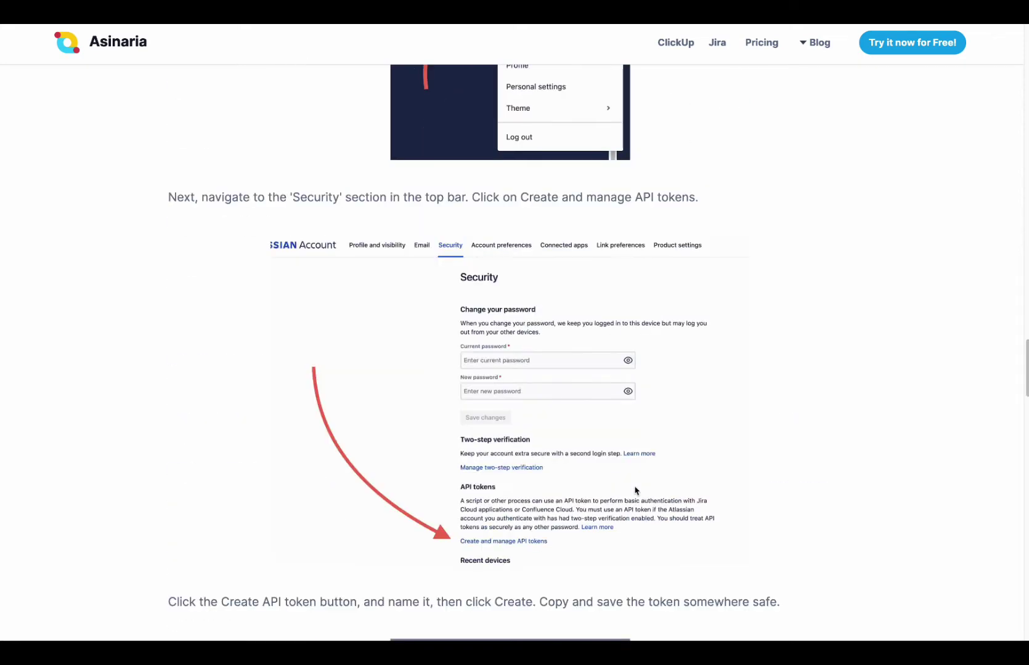
scroll(635, 491, down, 5)
scroll(635, 491, down, 1)
- Enter the account email and pasted API token in the base64 tool and select the encoded result
click(242, 464)
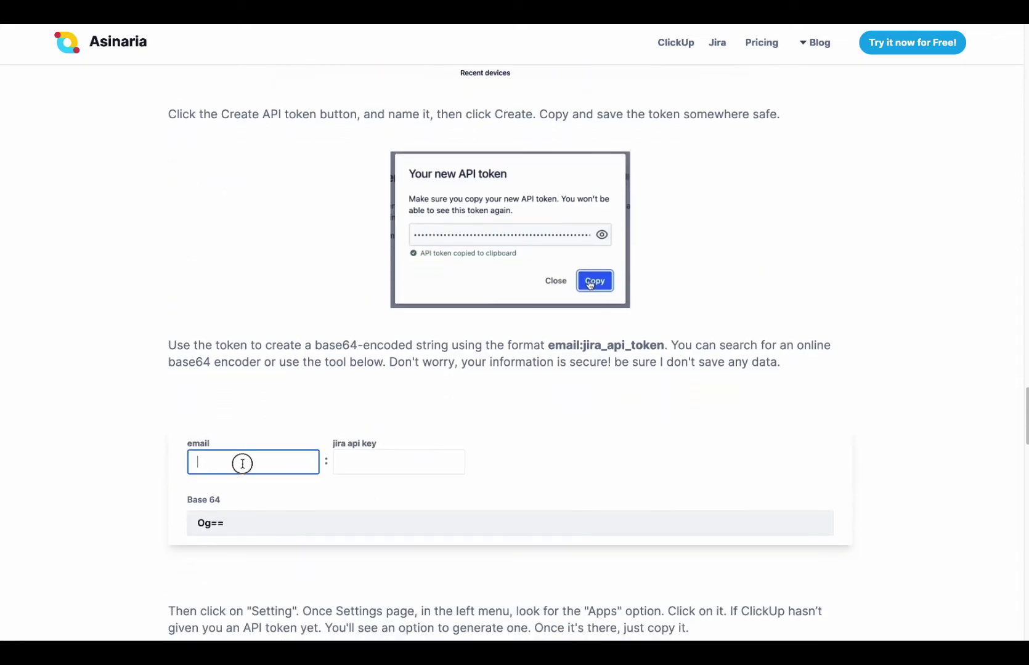
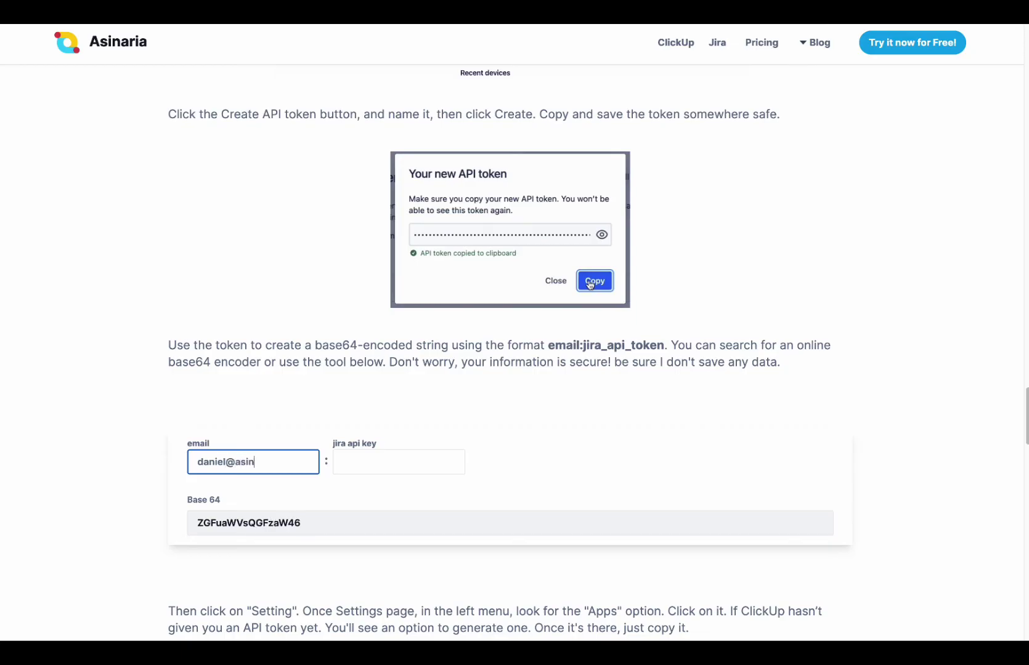
click(356, 467)
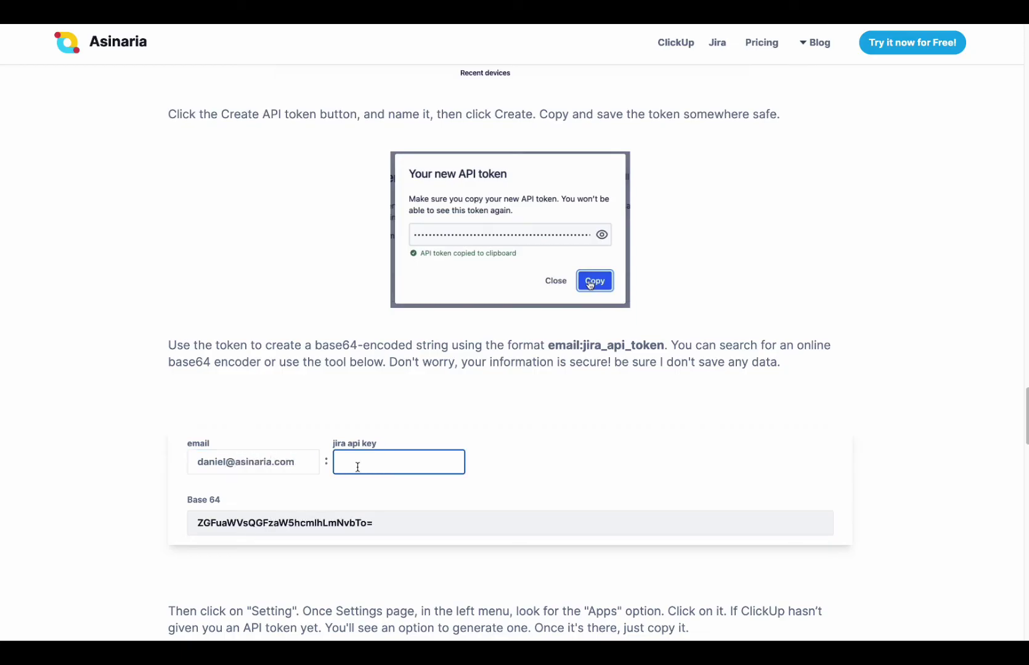
key(ctrl+v)
click(380, 514)
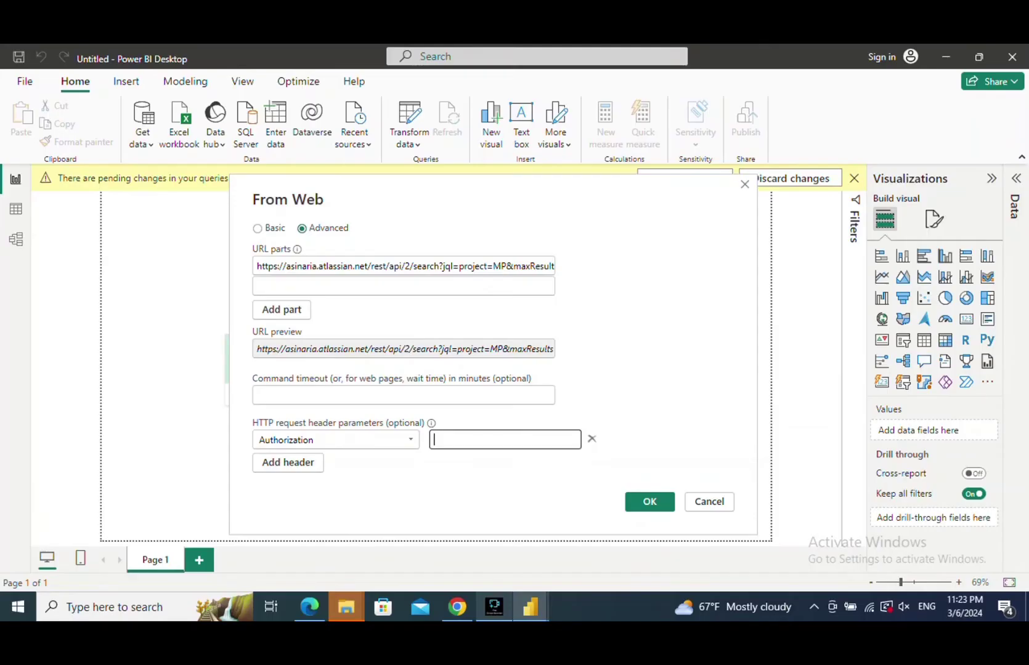
text(Basic)
- Complete the Authorization header value as 'Basic ' plus the pasted base64 string
key(ctrl+v)
key(Home)
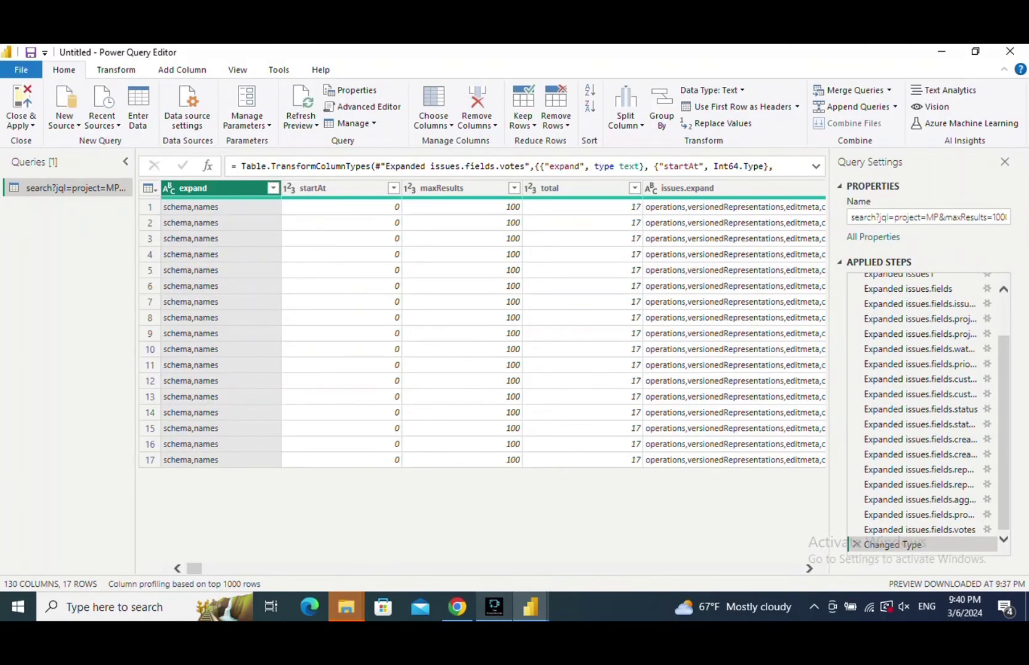
mouse_move(192, 569)
mouse_down()
mouse_move(212, 554)
mouse_move(229, 568)
mouse_move(259, 553)
mouse_move(302, 568)
mouse_move(405, 569)
mouse_up()
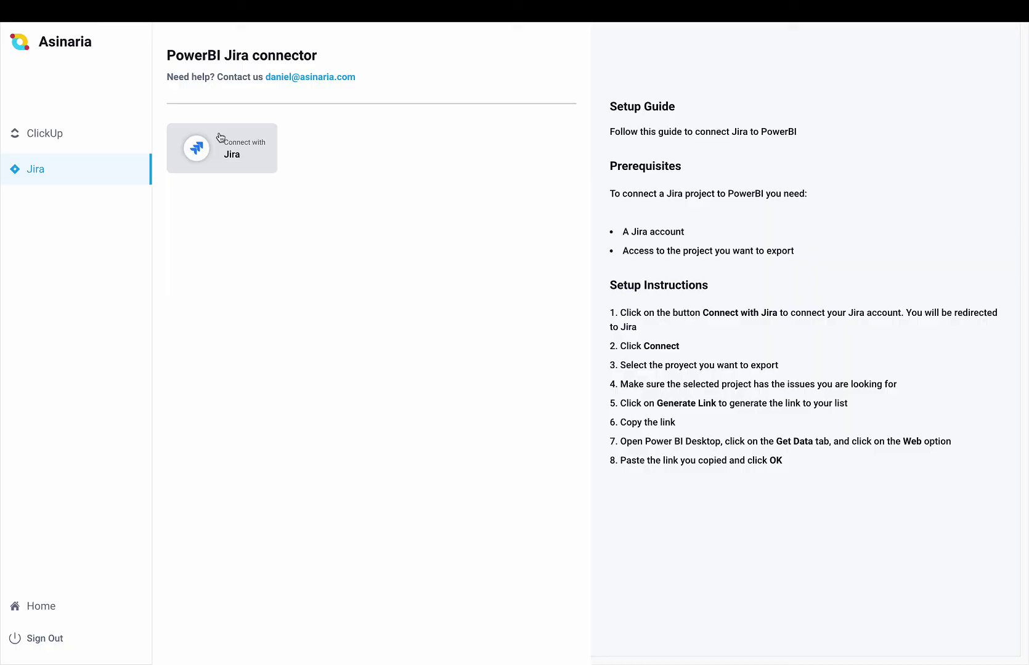
- Reconnect the Jira account in Asinaria, select Main Project, and select its generated export link
click(220, 138)
click(607, 457)
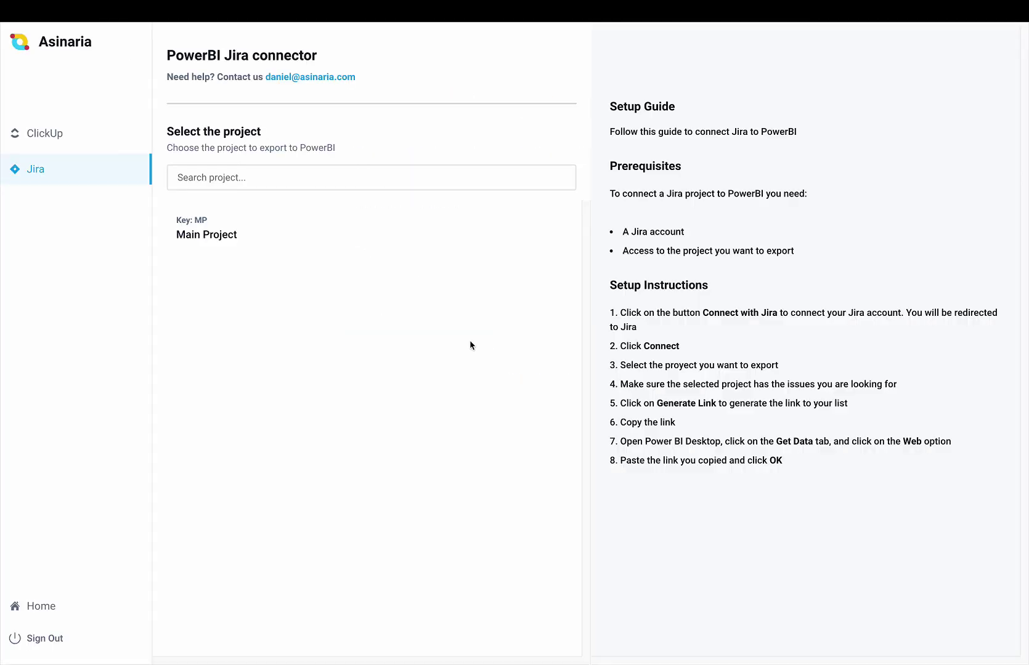
click(273, 225)
triple_click(494, 584)
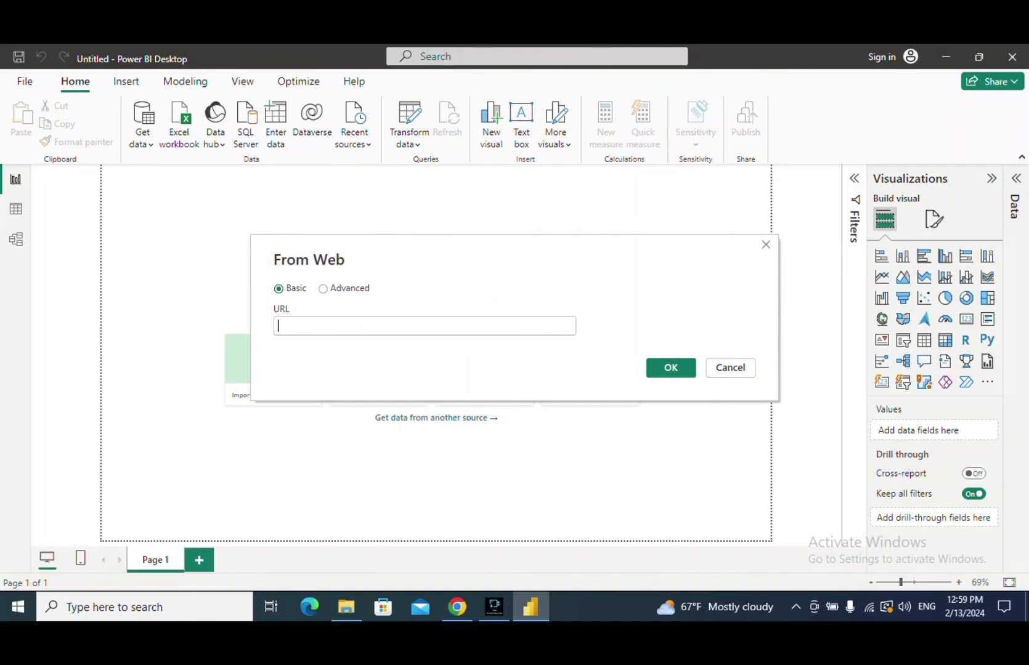